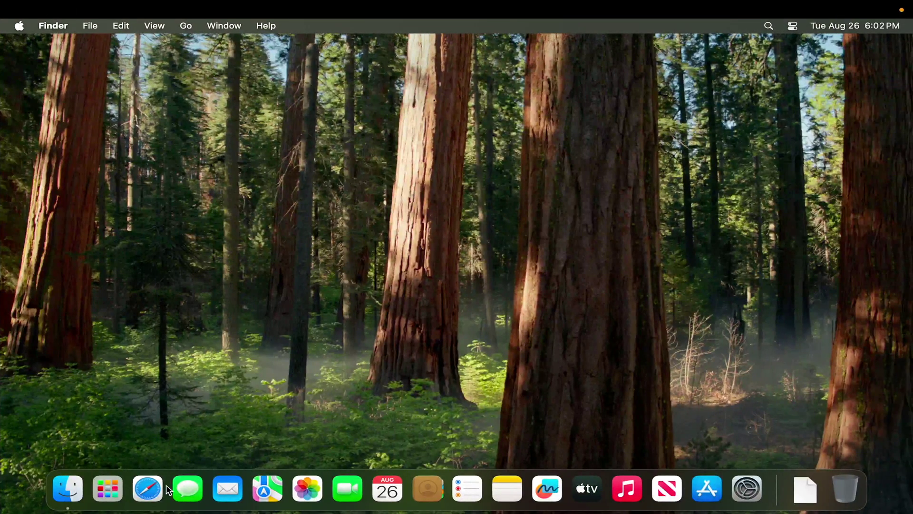
Open Safari, load google.com and search for 'flox torrent'.
{"action": "left_click", "coordinate": [148, 484]}
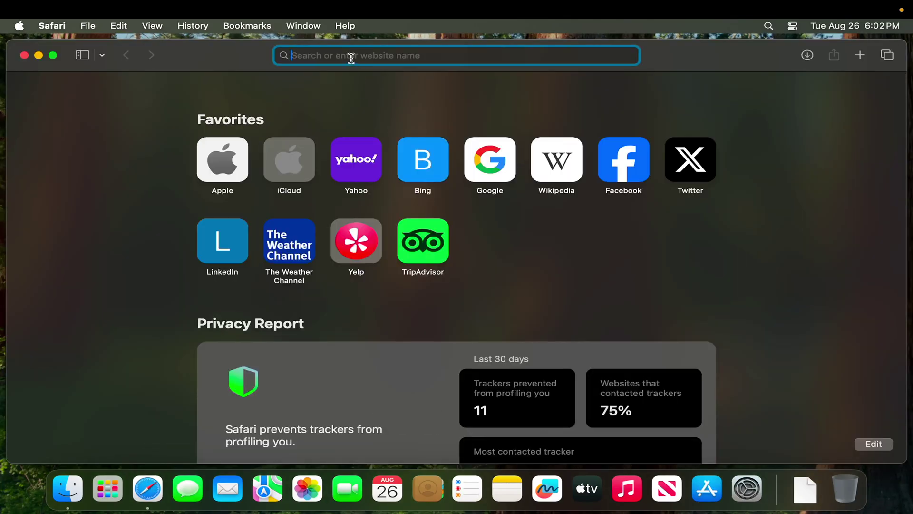
{"action": "type", "text": "goo"}
{"action": "key", "text": "Return"}
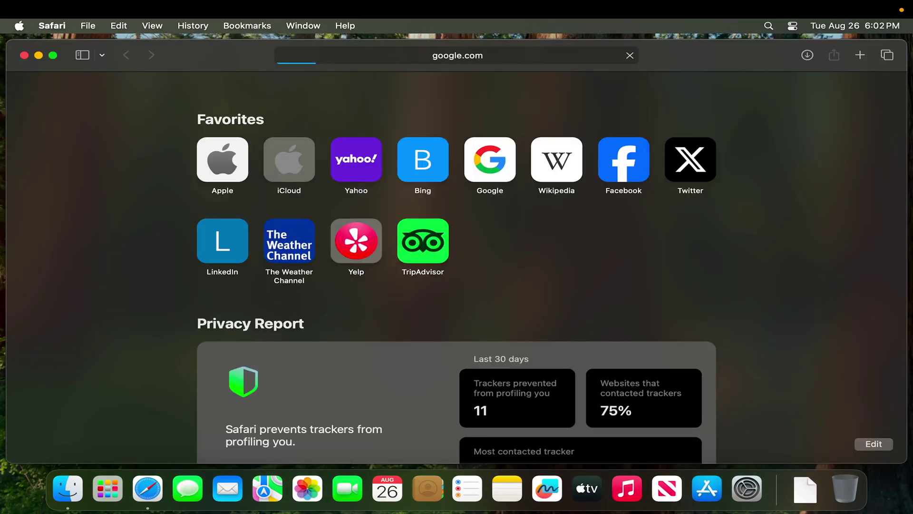
{"action": "left_click", "coordinate": [267, 201]}
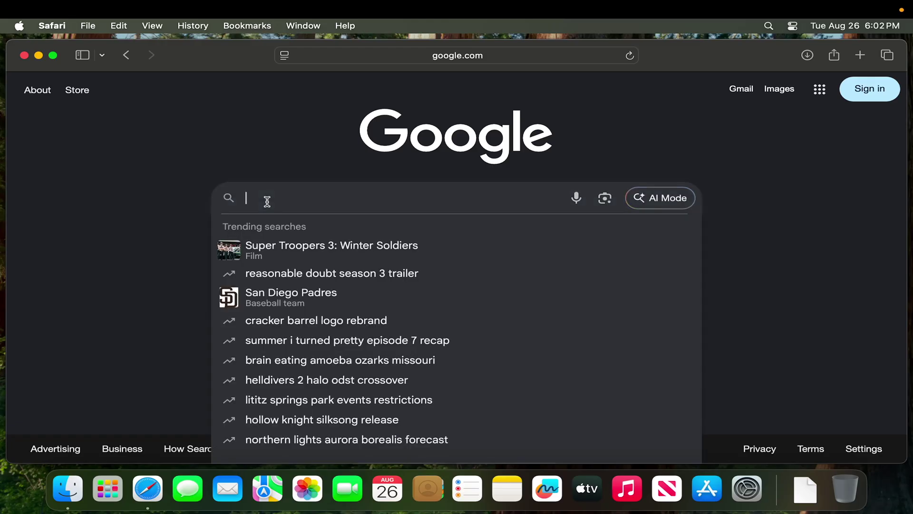
{"action": "type", "text": "flo"}
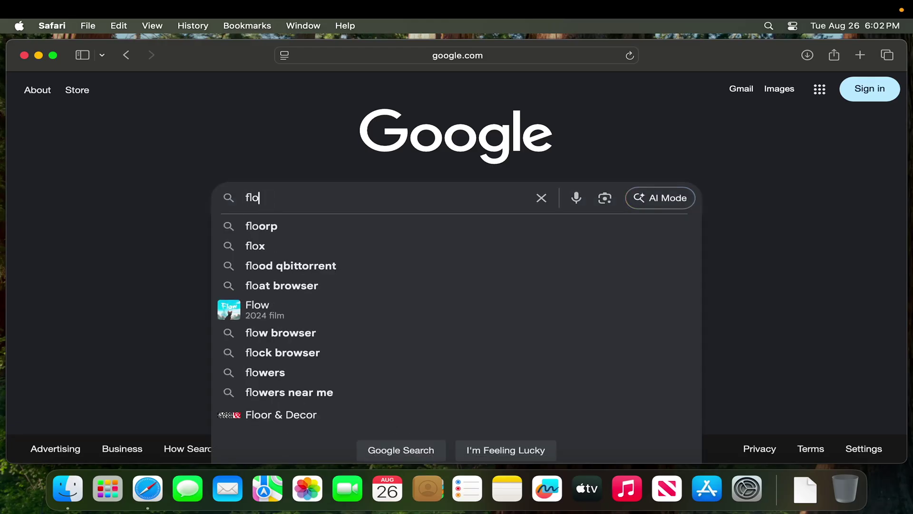
{"action": "type", "text": "x torrent"}
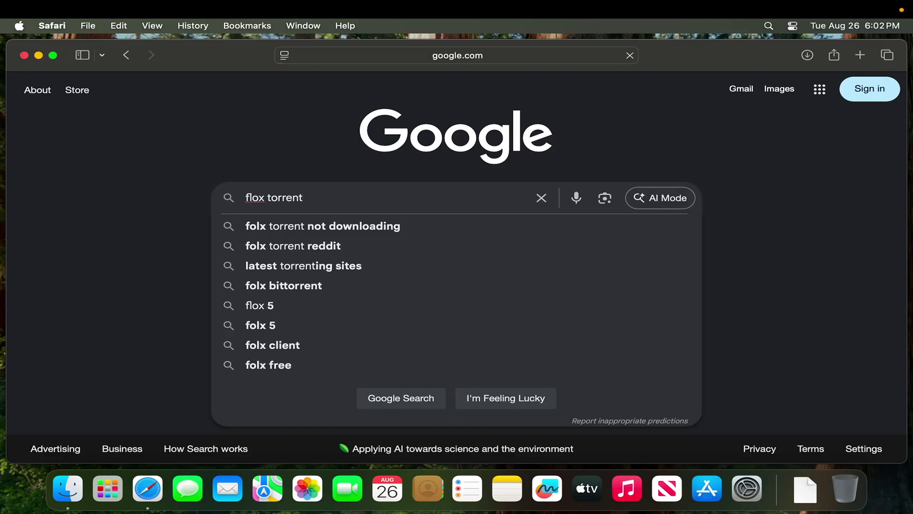
{"action": "key", "text": "Return"}
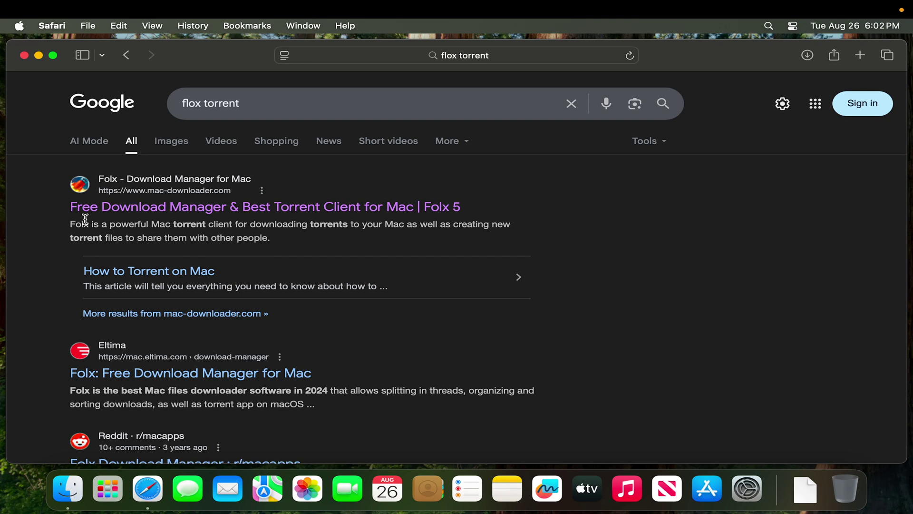
Download downloader_mac.dmg from the mac-downloader.com Folx page, allowing the site's downloads, and show the downloads list.
{"action": "left_click", "coordinate": [146, 208]}
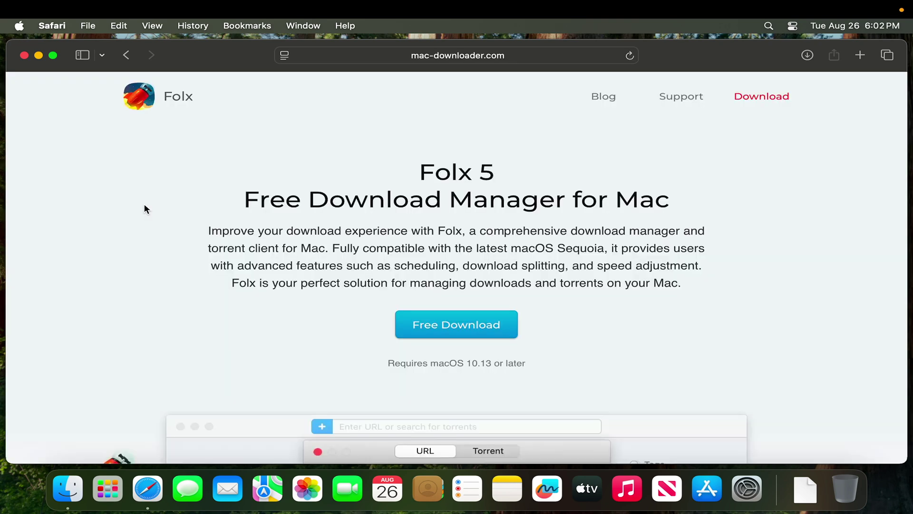
{"action": "left_click_drag", "start_coordinate": [246, 203], "coordinate": [642, 211]}
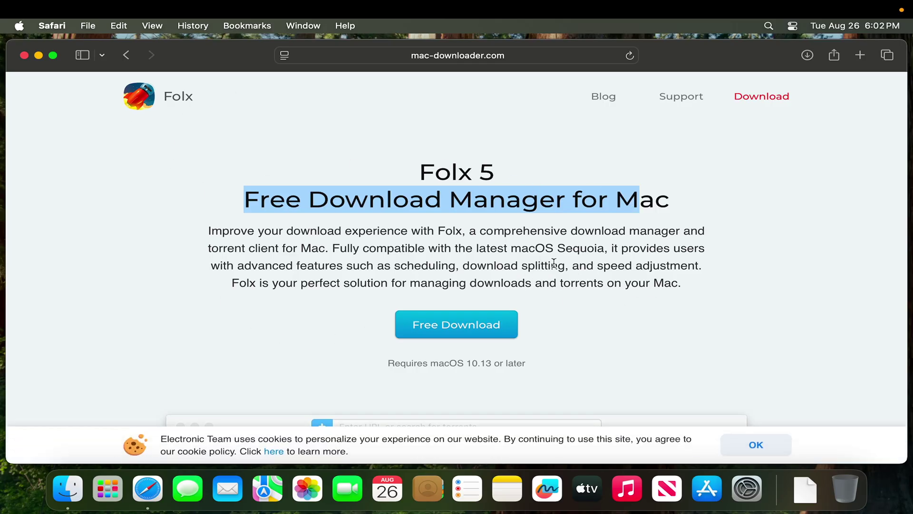
{"action": "left_click", "coordinate": [438, 326]}
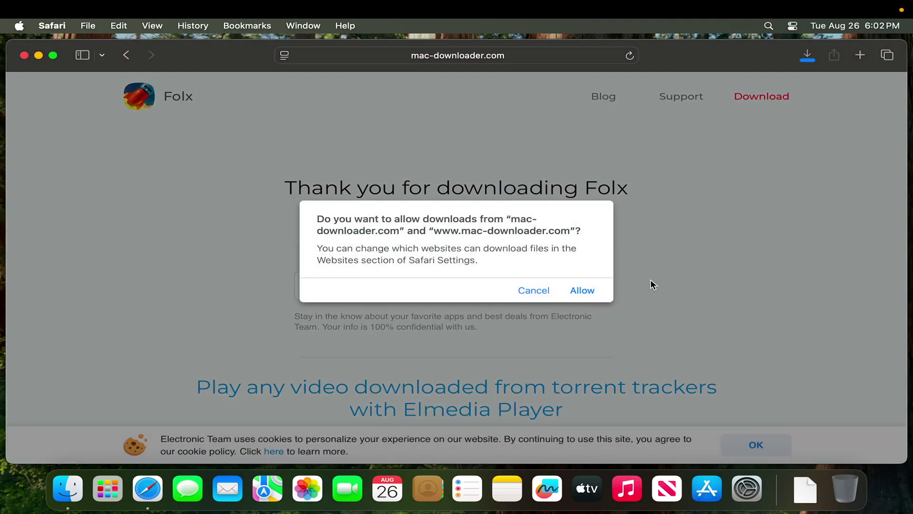
{"action": "left_click", "coordinate": [582, 291]}
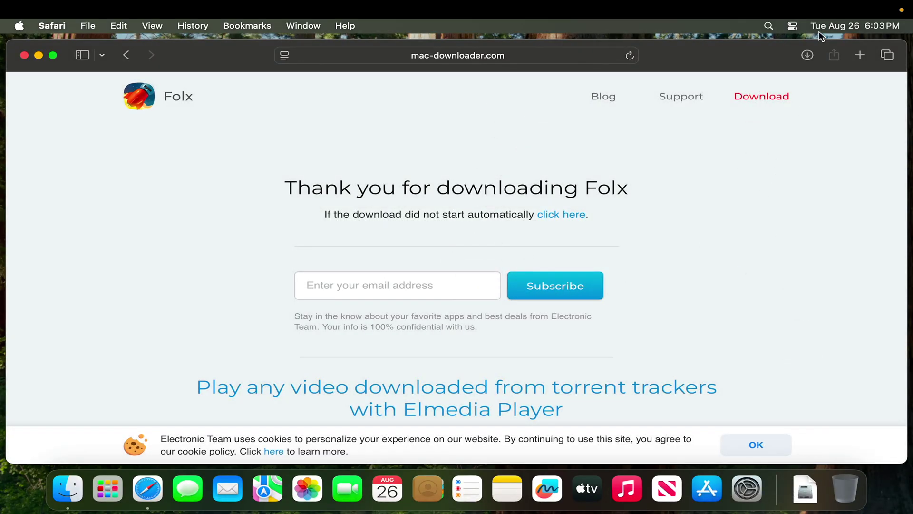
{"action": "left_click", "coordinate": [808, 56]}
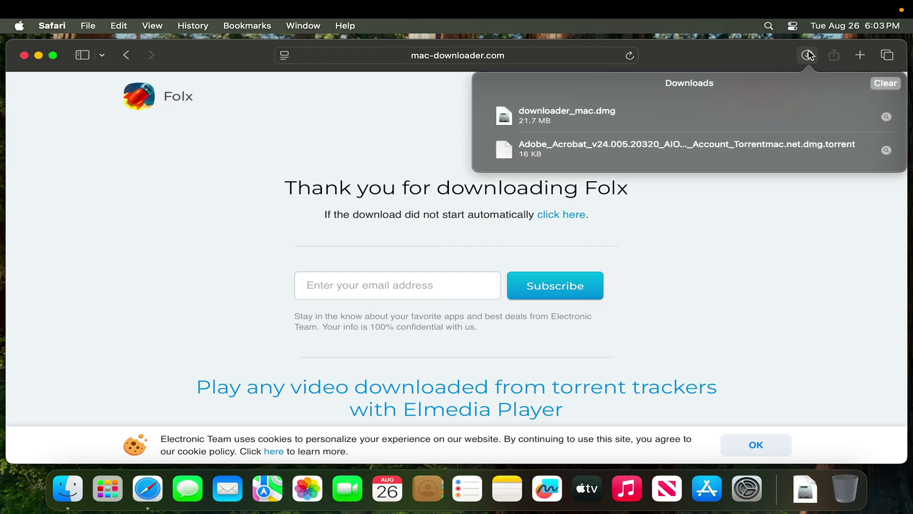
Open downloader_mac.dmg, copy Folx into Applications, and close the disk and Safari windows.
{"action": "left_click", "coordinate": [612, 116]}
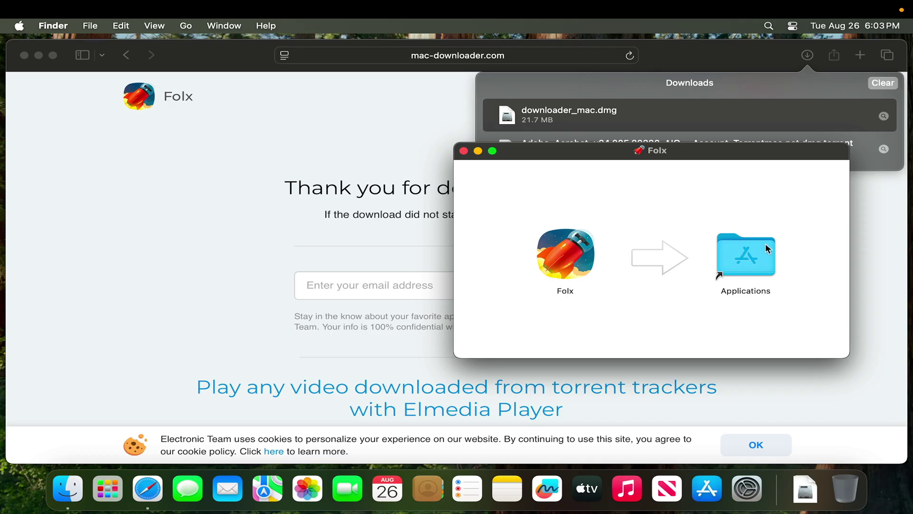
{"action": "left_click_drag", "start_coordinate": [555, 265], "coordinate": [753, 265]}
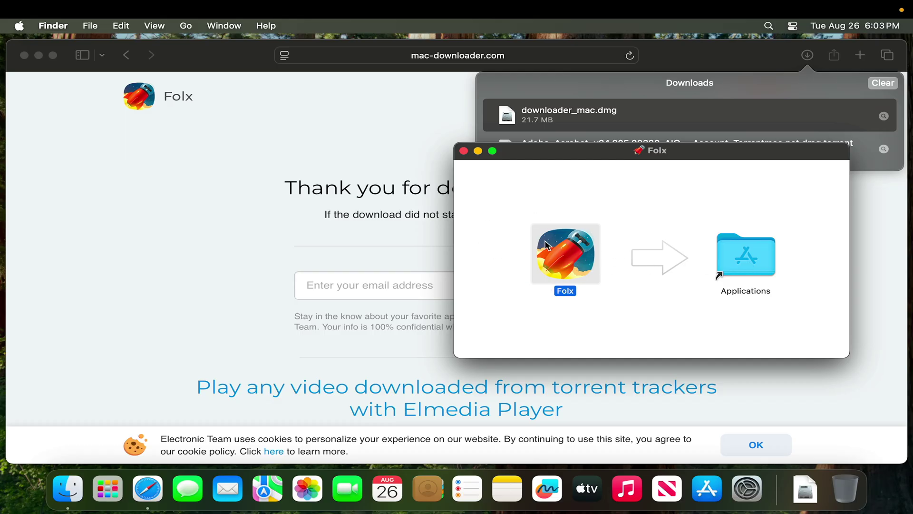
{"action": "left_click", "coordinate": [464, 151]}
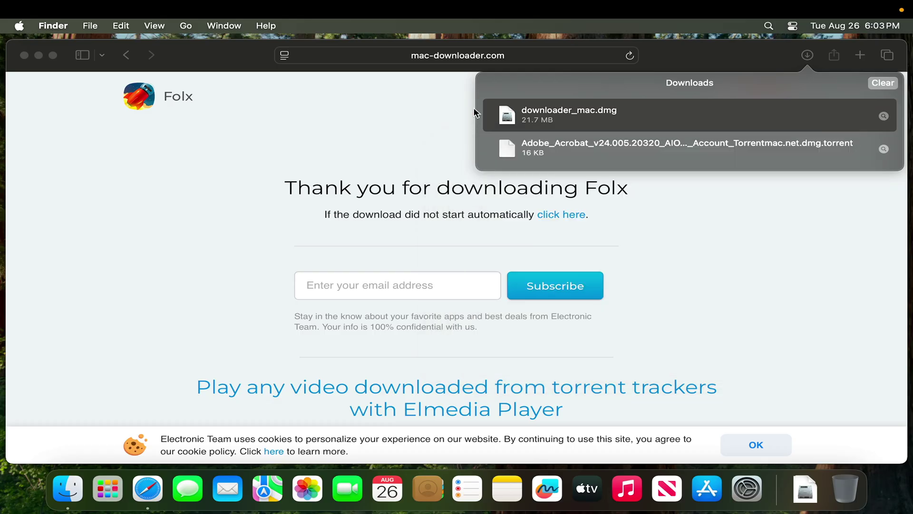
{"action": "left_click", "coordinate": [373, 213]}
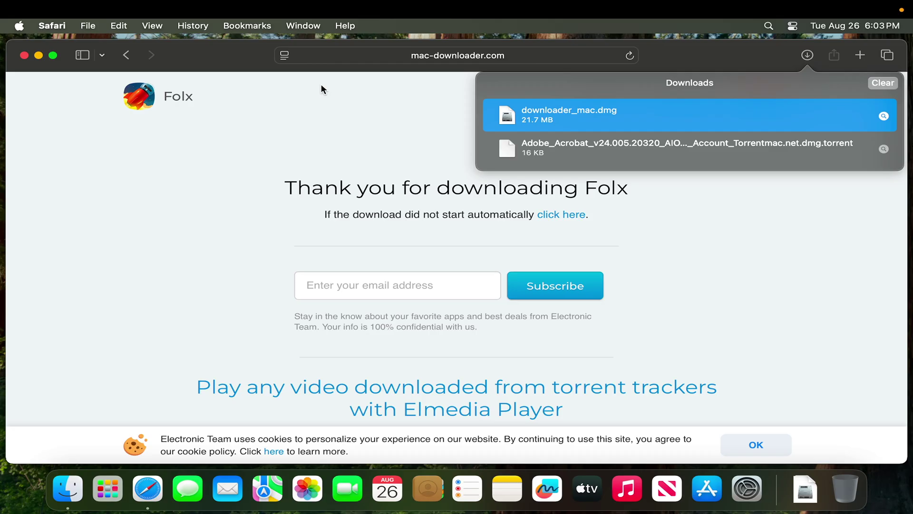
{"action": "left_click", "coordinate": [25, 56]}
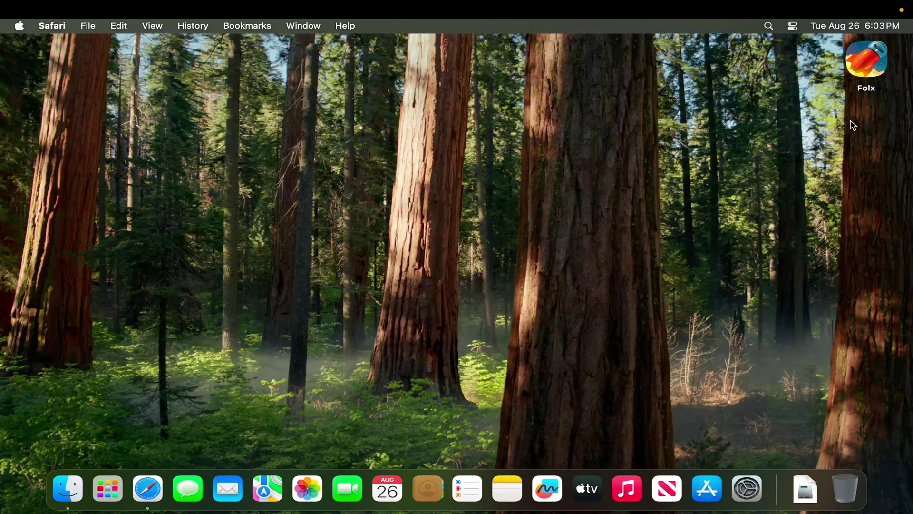
Launch Folx through a Spotlight search for 'folx'.
{"action": "left_click", "coordinate": [618, 136]}
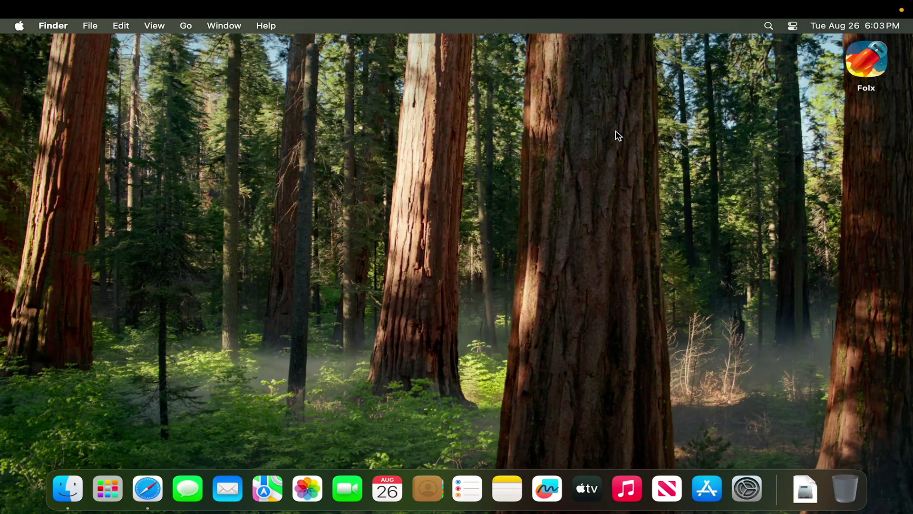
{"action": "left_click", "coordinate": [769, 26]}
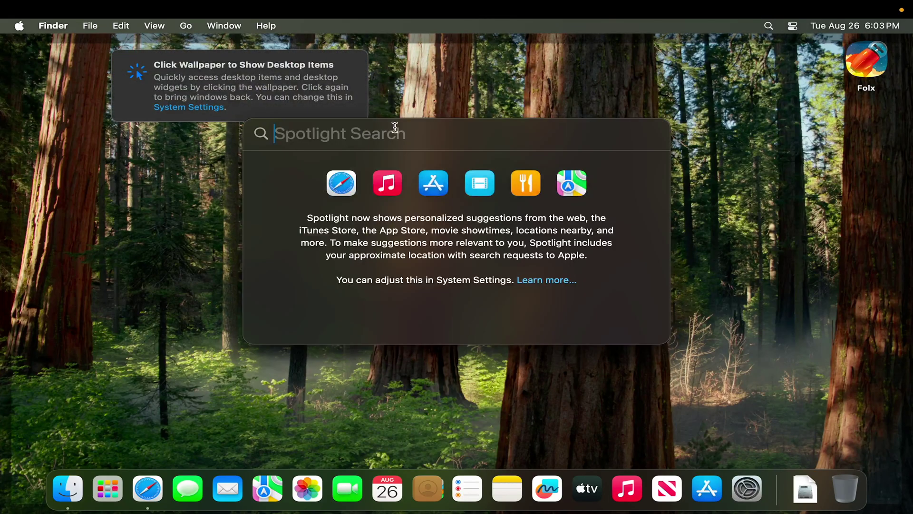
{"action": "type", "text": "folx"}
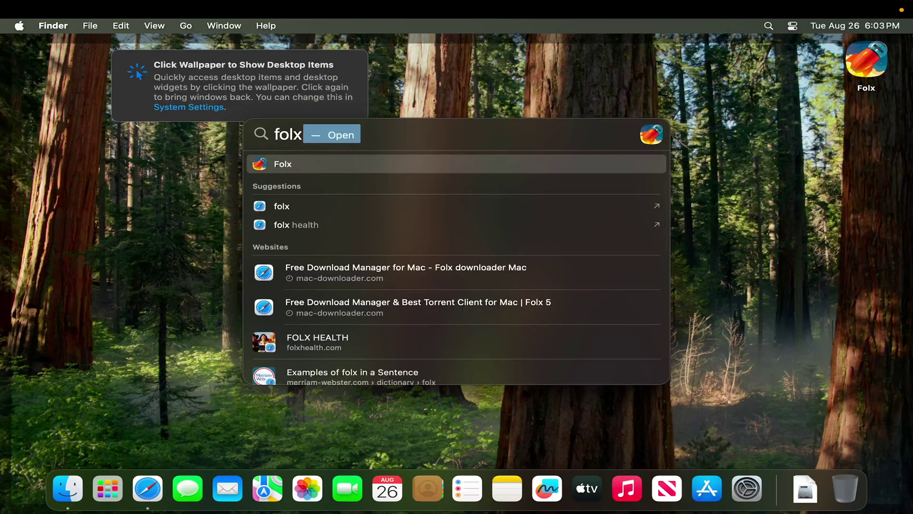
{"action": "left_click", "coordinate": [298, 164]}
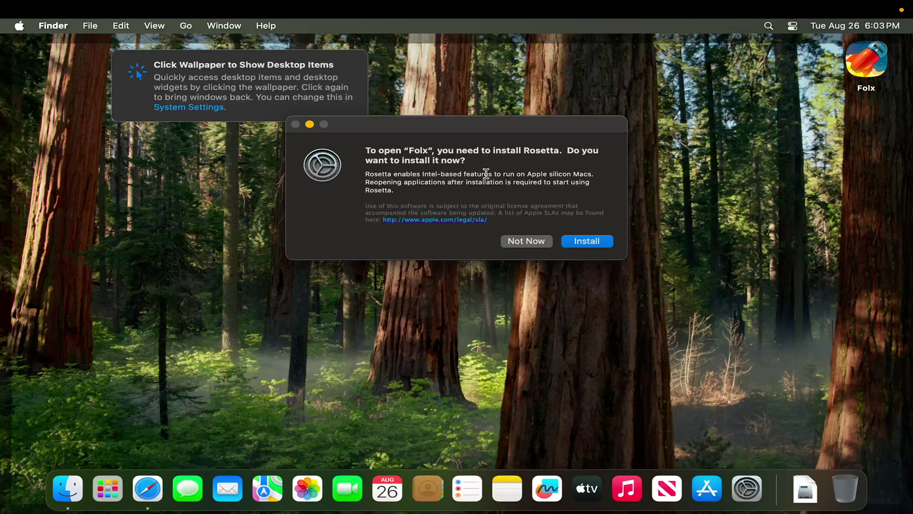
Install Rosetta, authorizing with the administrator password, and close the finished installer.
{"action": "left_click", "coordinate": [598, 240]}
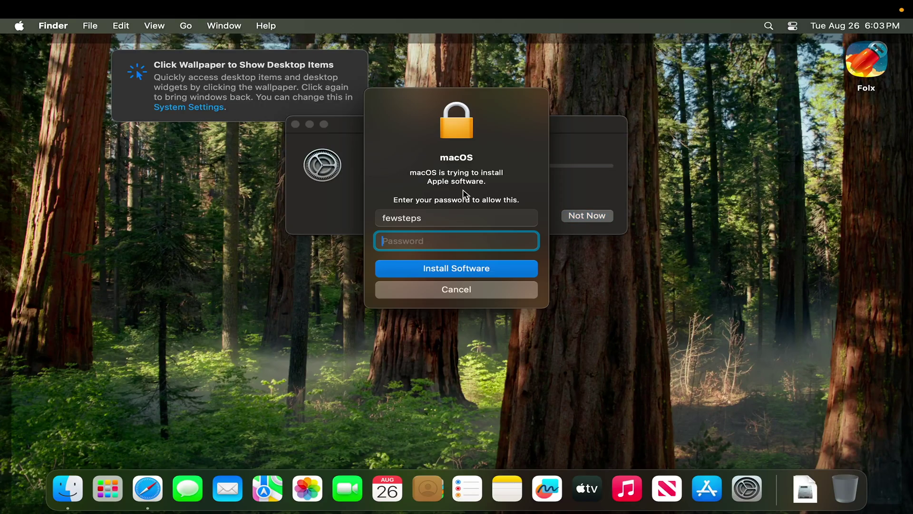
{"action": "type", "text": "•••"}
{"action": "left_click", "coordinate": [452, 267]}
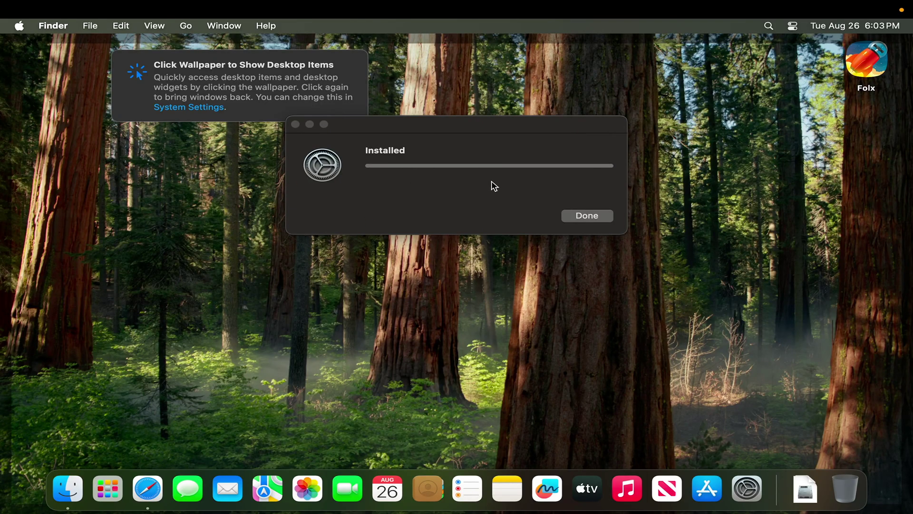
{"action": "left_click", "coordinate": [583, 216]}
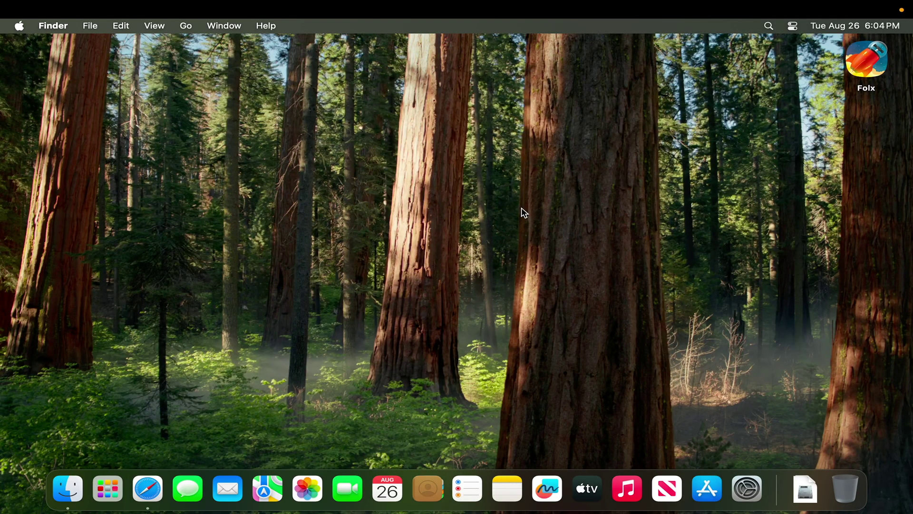
Launch Folx from the Applications folder, confirm the internet-app warning, and deny local network access.
{"action": "left_click", "coordinate": [69, 494]}
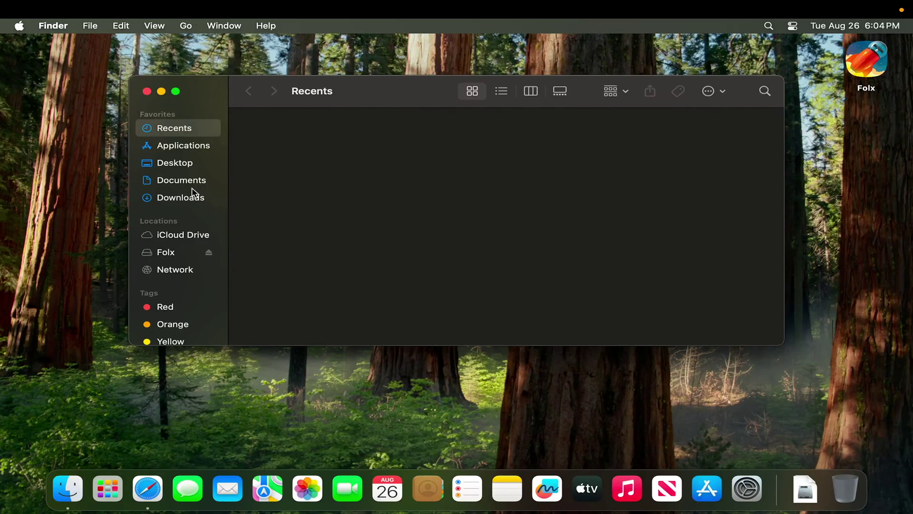
{"action": "left_click", "coordinate": [188, 152]}
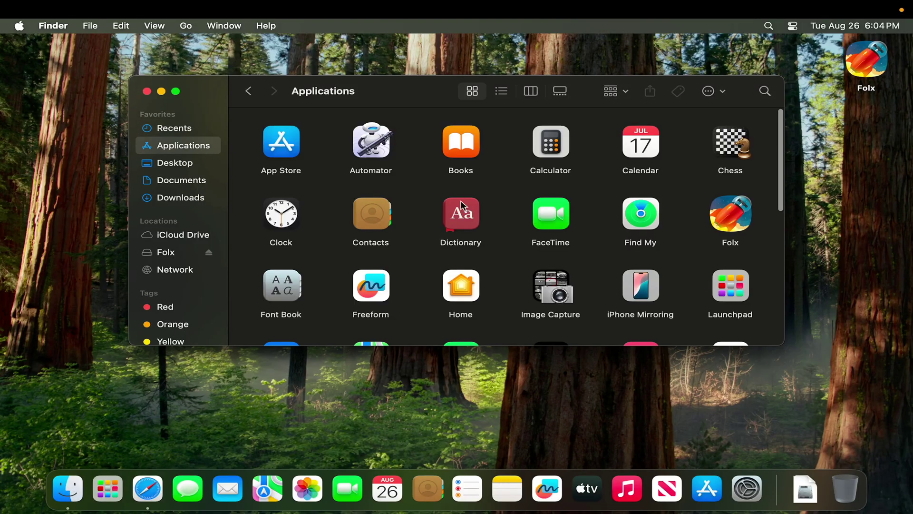
{"action": "left_click", "coordinate": [734, 211]}
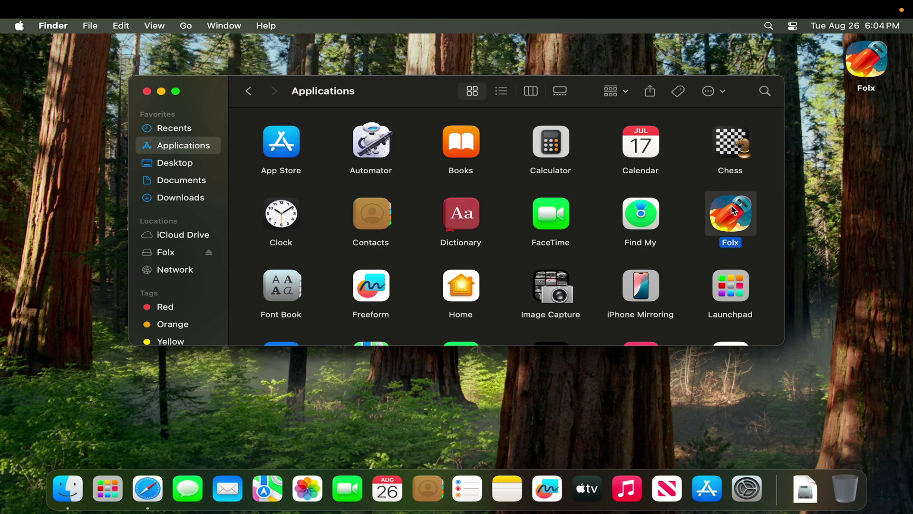
{"action": "double_click", "coordinate": [734, 211]}
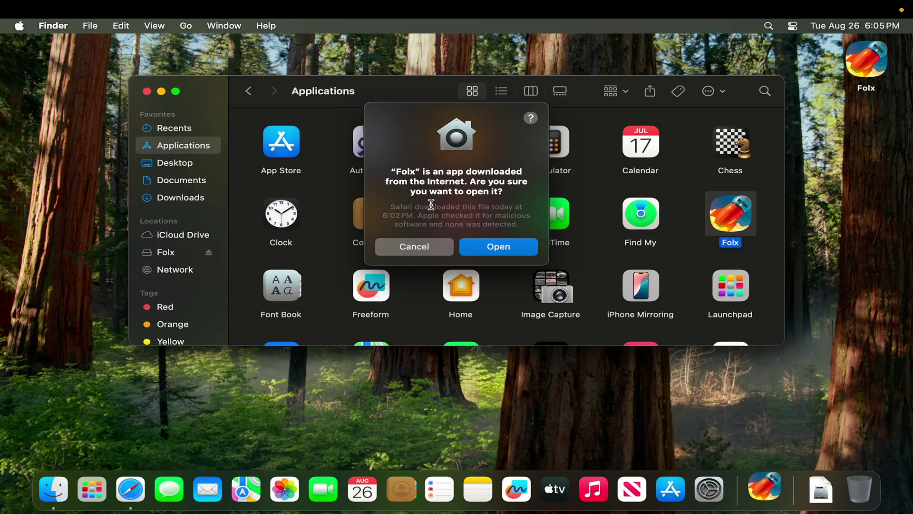
{"action": "left_click", "coordinate": [499, 248]}
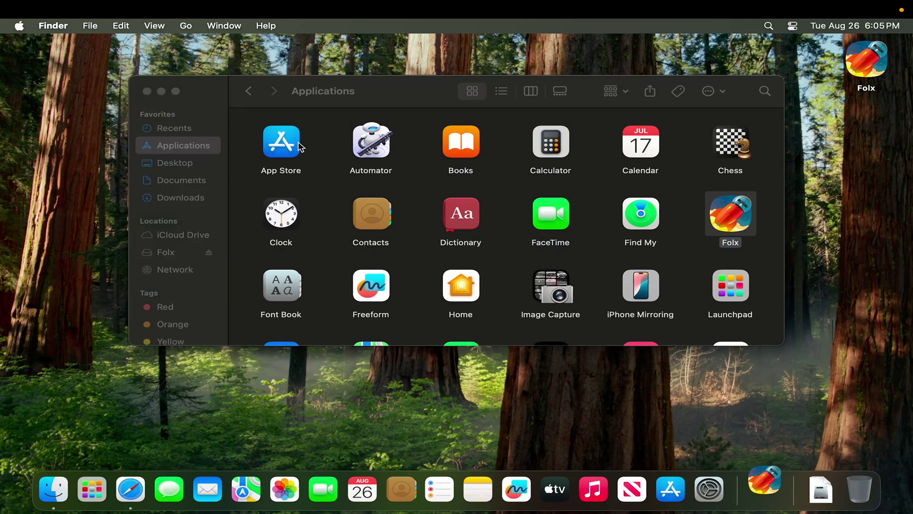
{"action": "left_click_drag", "start_coordinate": [346, 89], "coordinate": [349, 134]}
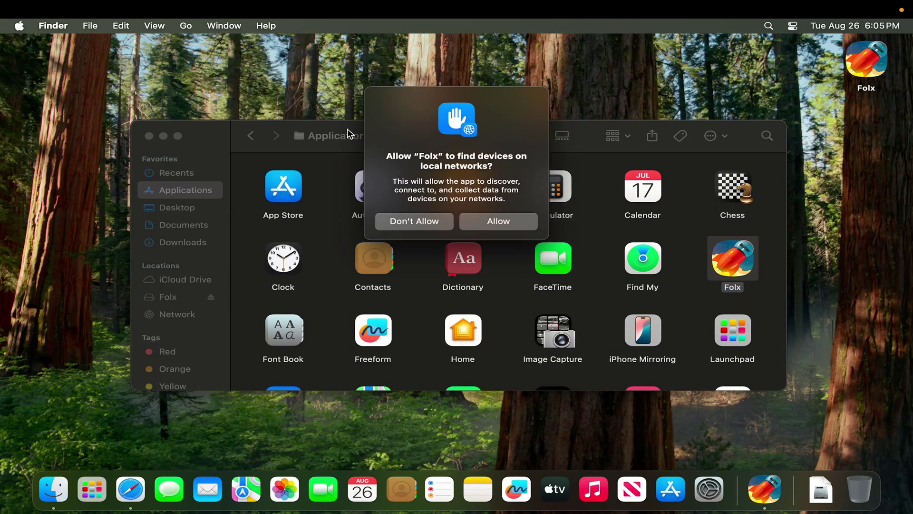
{"action": "left_click", "coordinate": [420, 223]}
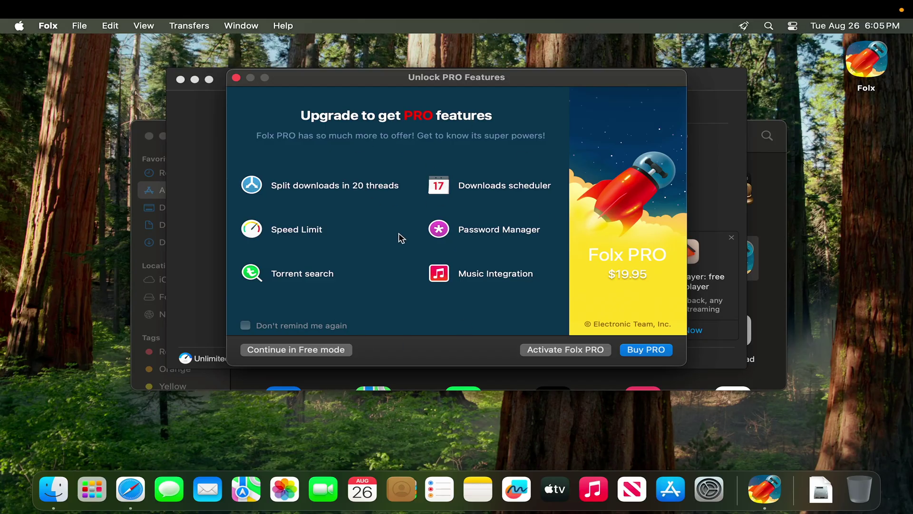
Dismiss the Folx PRO upgrade offer, close the Finder window, and reposition the Folx window.
{"action": "left_click", "coordinate": [237, 78]}
{"action": "left_click_drag", "start_coordinate": [239, 95], "coordinate": [302, 170]}
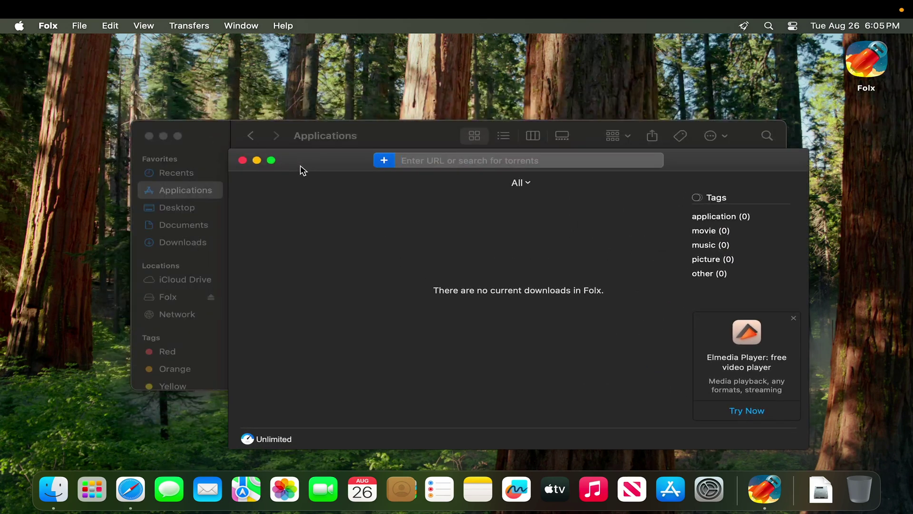
{"action": "left_click", "coordinate": [149, 137]}
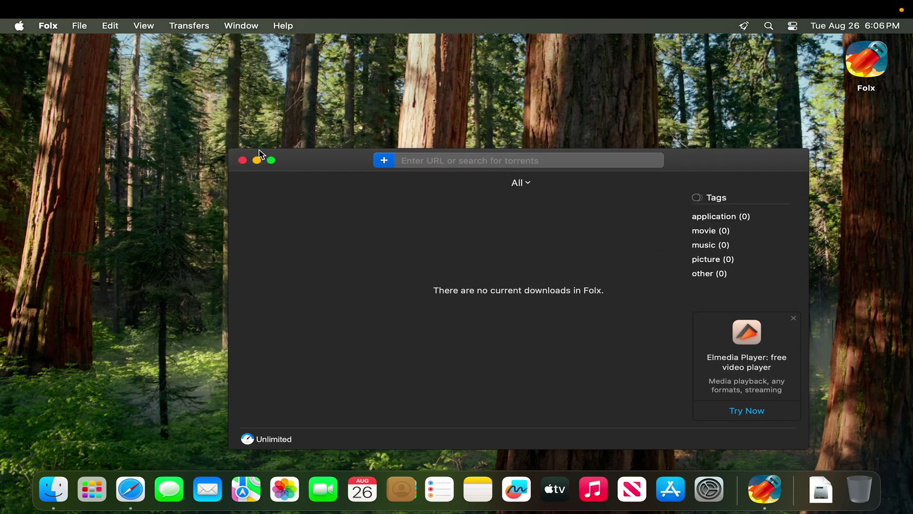
{"action": "left_click_drag", "start_coordinate": [315, 163], "coordinate": [275, 105]}
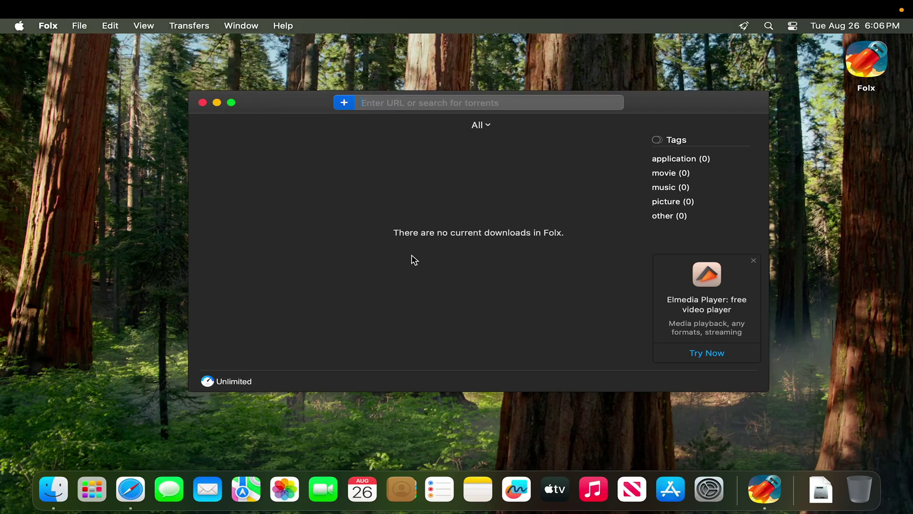
Open Safari and search Google for 'linux mint'.
{"action": "left_click", "coordinate": [132, 490]}
{"action": "type", "text": "goo"}
{"action": "key", "text": "Return"}
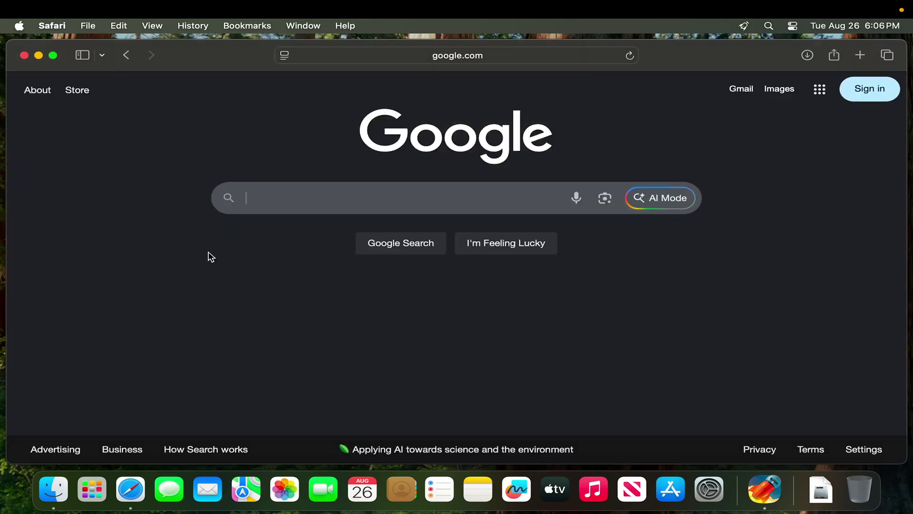
{"action": "left_click", "coordinate": [286, 199]}
{"action": "type", "text": "linux mint"}
{"action": "key", "text": "Return"}
Navigate from linuxmint.com to the Linux Mint 22.1 Cinnamon Edition download page.
{"action": "left_click", "coordinate": [146, 210]}
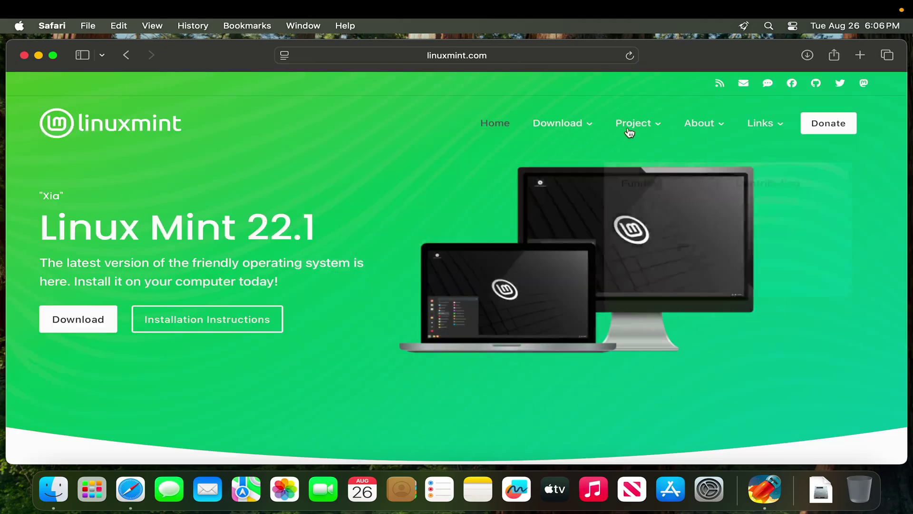
{"action": "mouse_move", "coordinate": [577, 126]}
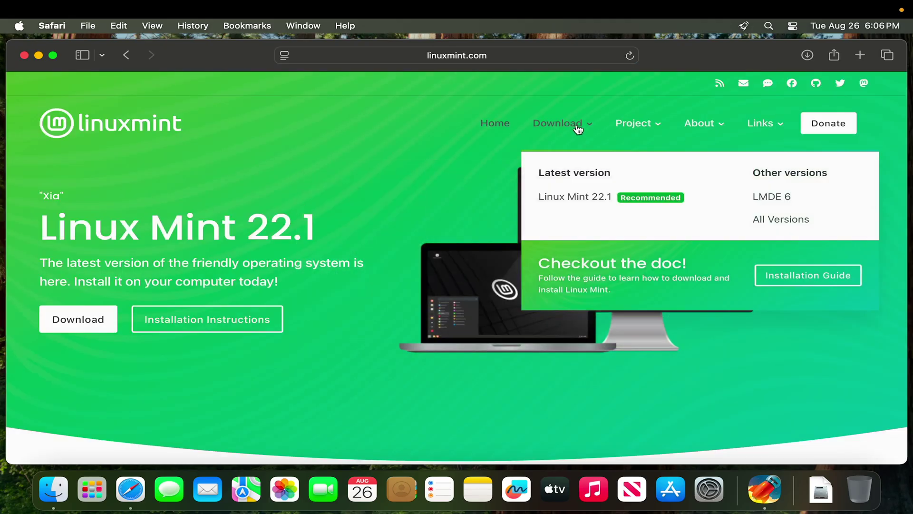
{"action": "left_click", "coordinate": [571, 199]}
{"action": "scroll", "coordinate": [433, 287], "scroll_direction": "down", "scroll_amount": 5}
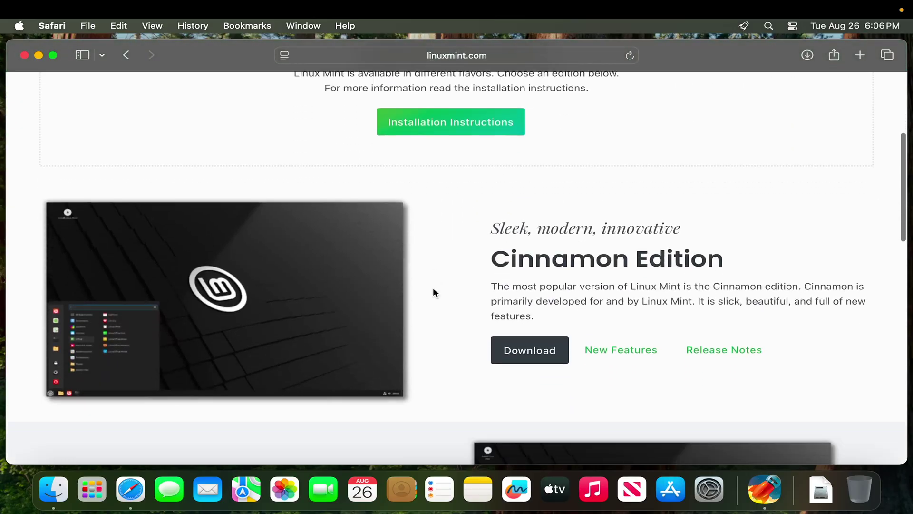
{"action": "left_click", "coordinate": [549, 350]}
{"action": "scroll", "coordinate": [549, 349], "scroll_direction": "down", "scroll_amount": 2}
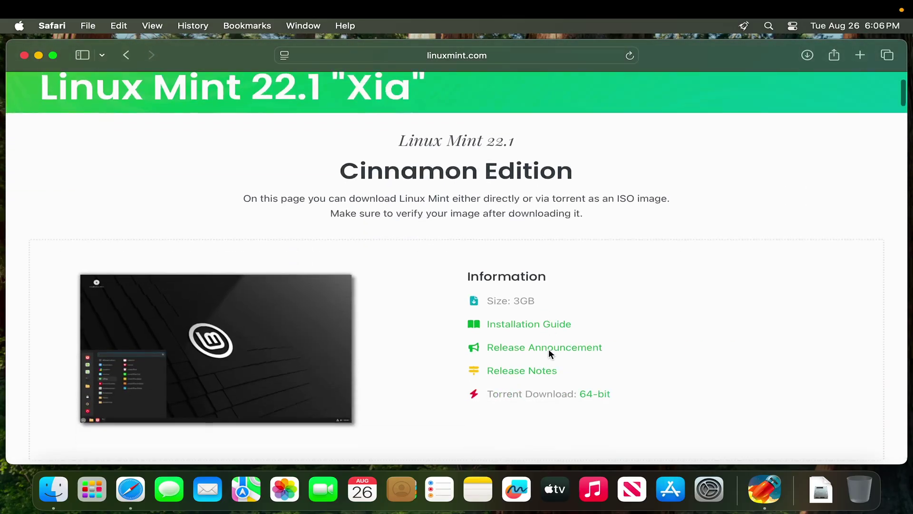
{"action": "scroll", "coordinate": [549, 349], "scroll_direction": "down", "scroll_amount": 3}
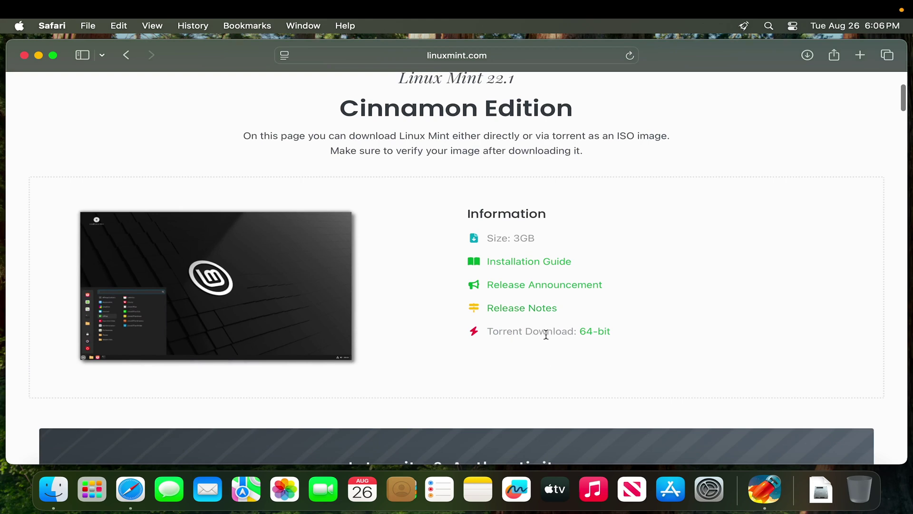
Download the 64-bit torrent, allowing linuxmint.com downloads, and switch back to Folx.
{"action": "left_click", "coordinate": [602, 334]}
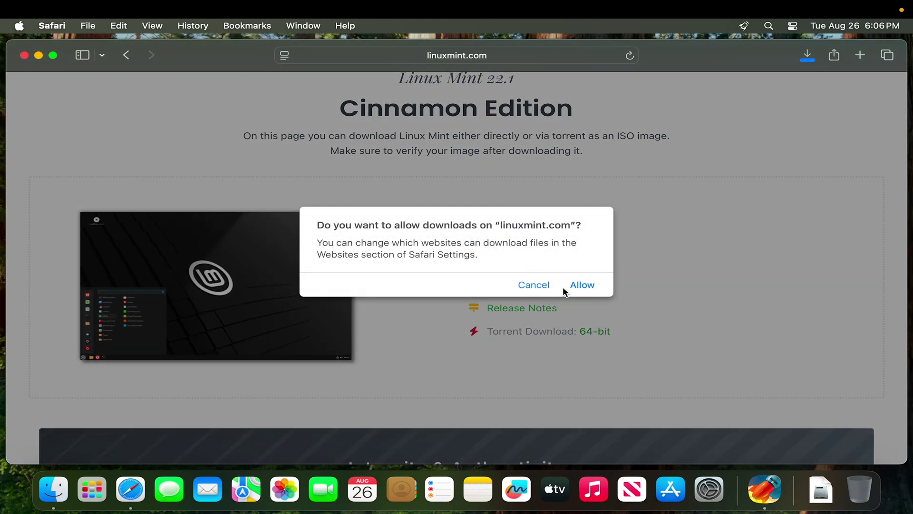
{"action": "left_click", "coordinate": [588, 286]}
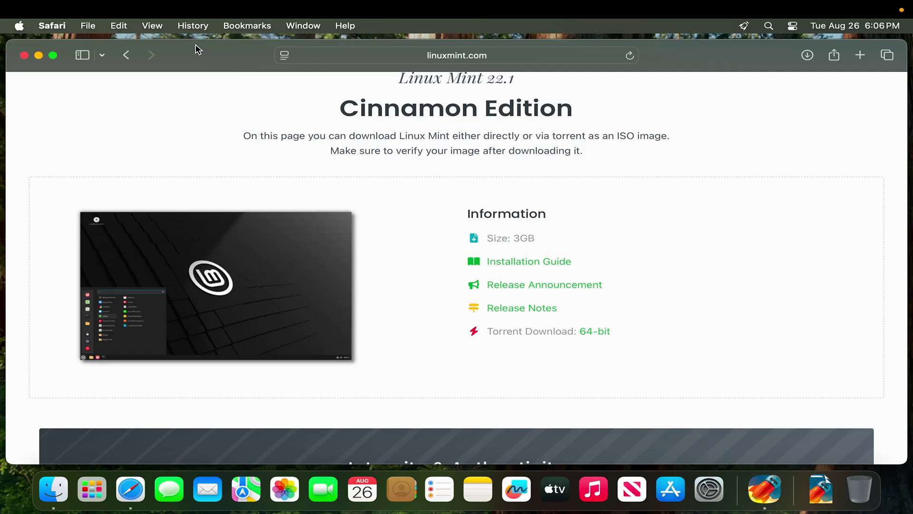
{"action": "key", "text": "super+h"}
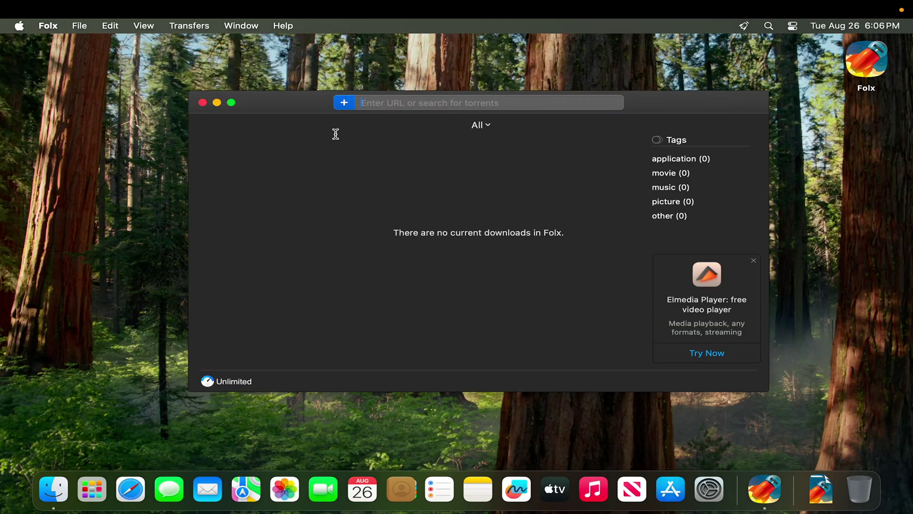
Cancel Folx's add-download dialog, then open linuxmint-22.1-cinnamon-64bit.iso.torrent from Finder's Downloads folder.
{"action": "left_click", "coordinate": [344, 101]}
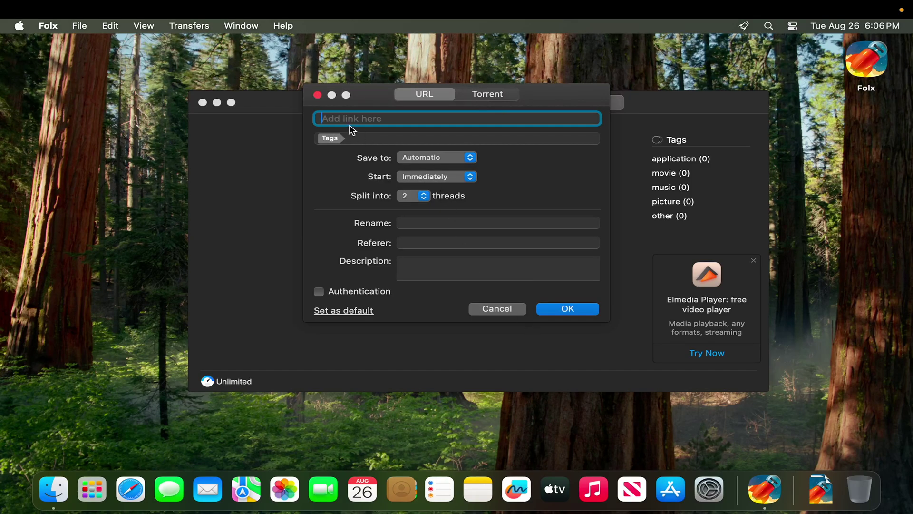
{"action": "left_click", "coordinate": [494, 312]}
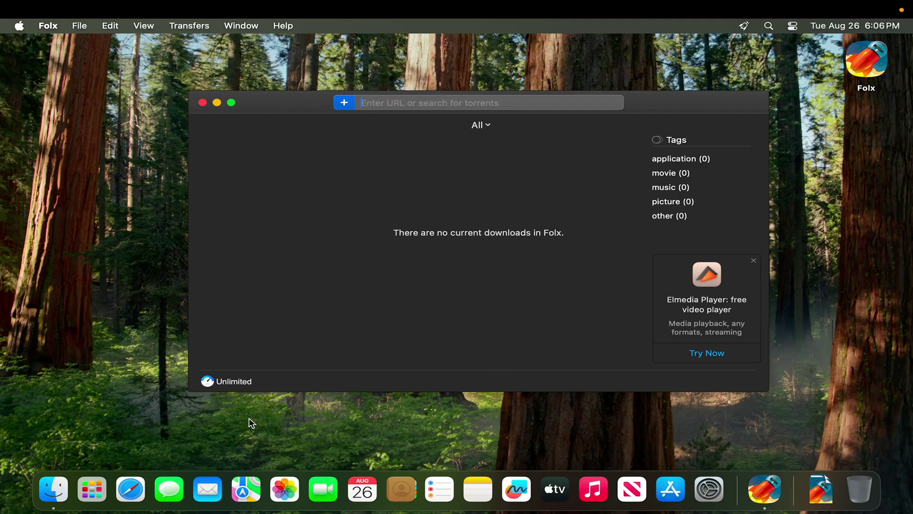
{"action": "left_click", "coordinate": [53, 490]}
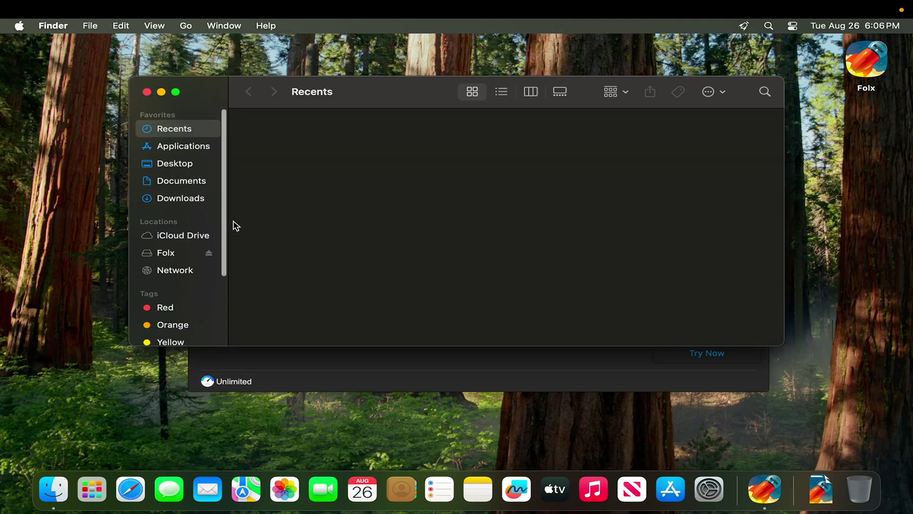
{"action": "left_click", "coordinate": [193, 200]}
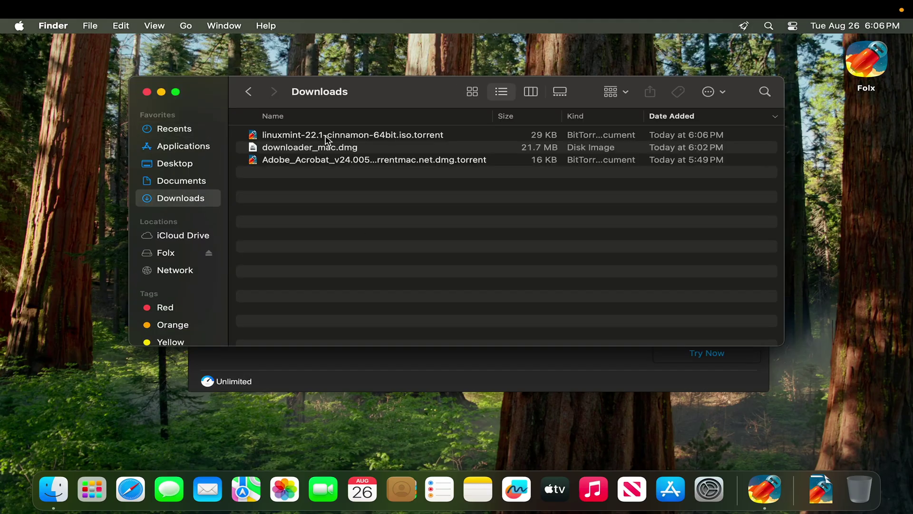
{"action": "left_click", "coordinate": [372, 135]}
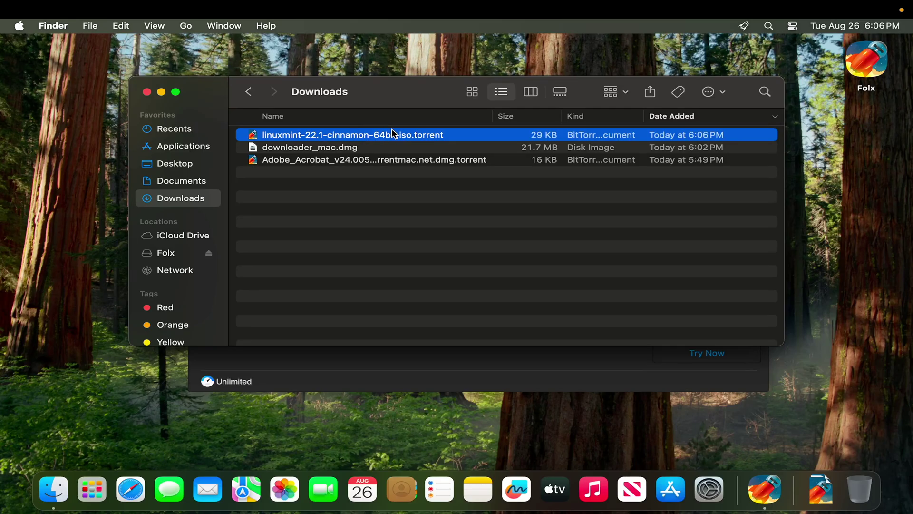
{"action": "double_click", "coordinate": [393, 134]}
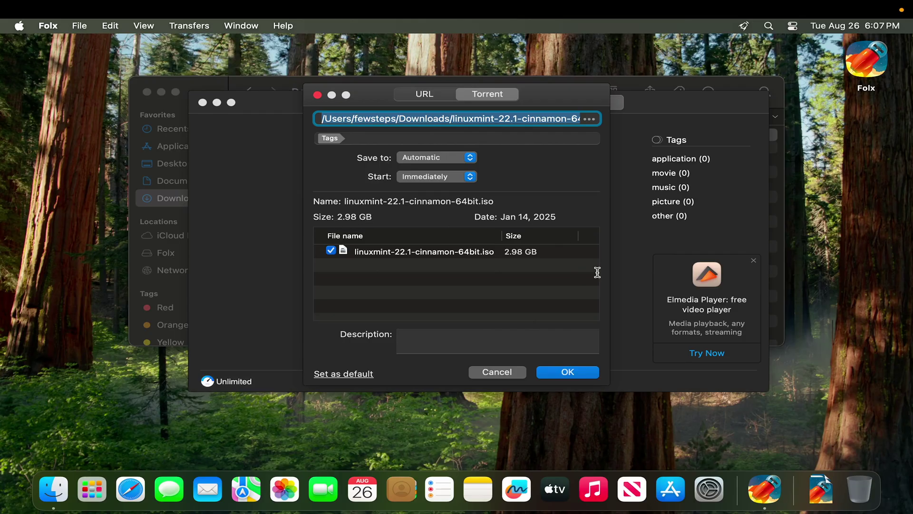
Confirm the torrent dialog to queue linuxmint-22.1-cinnamon-64bit.iso in Folx.
{"action": "left_click", "coordinate": [564, 373]}
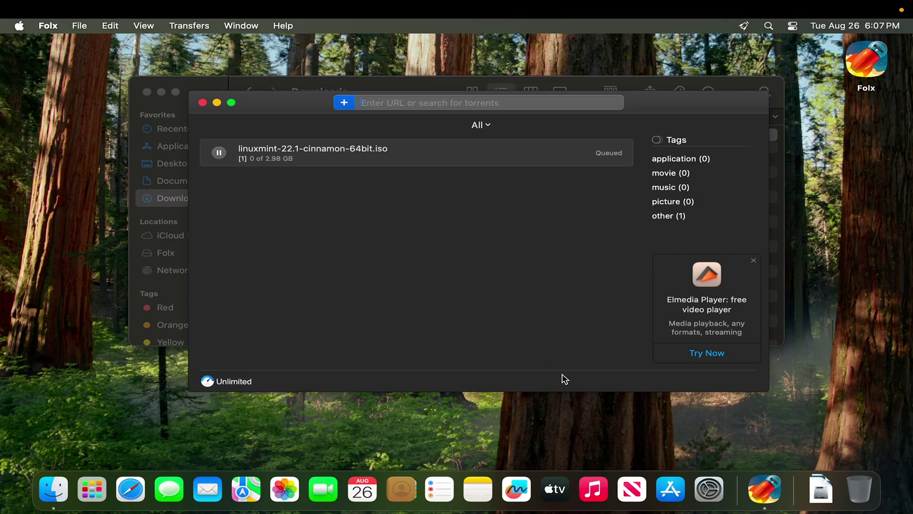